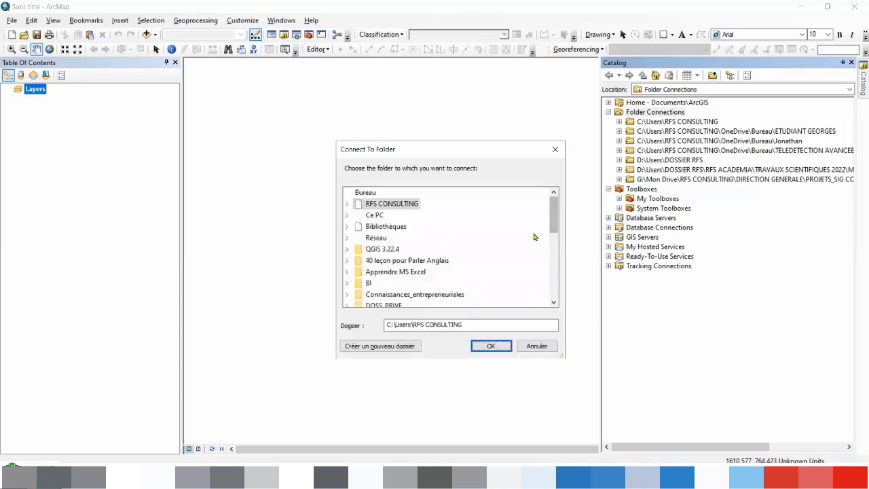
Connect to the trainee-named folder inside FORMATION TELEDETECTION SPATIALE and add LC08_L1TP_192055_20220201_20220205_02_T1_B4.TIF to the map
scroll(416, 270, "down", 3)
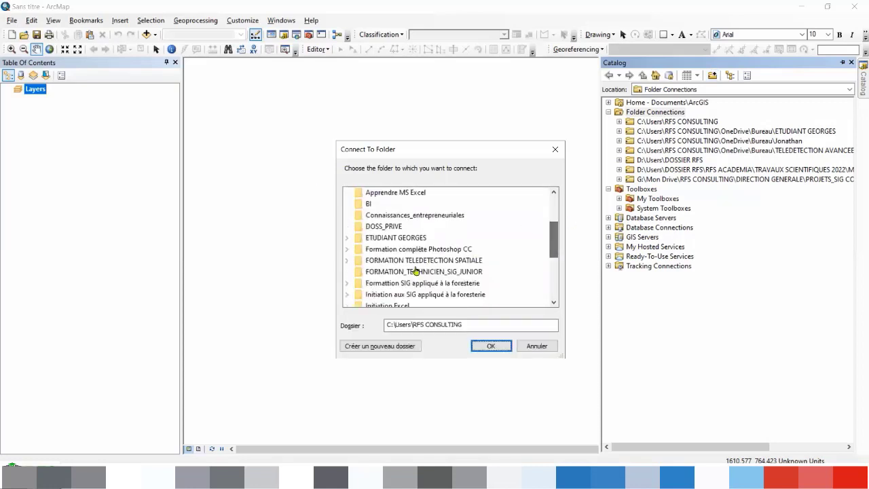
left_click(347, 260)
left_click(382, 284)
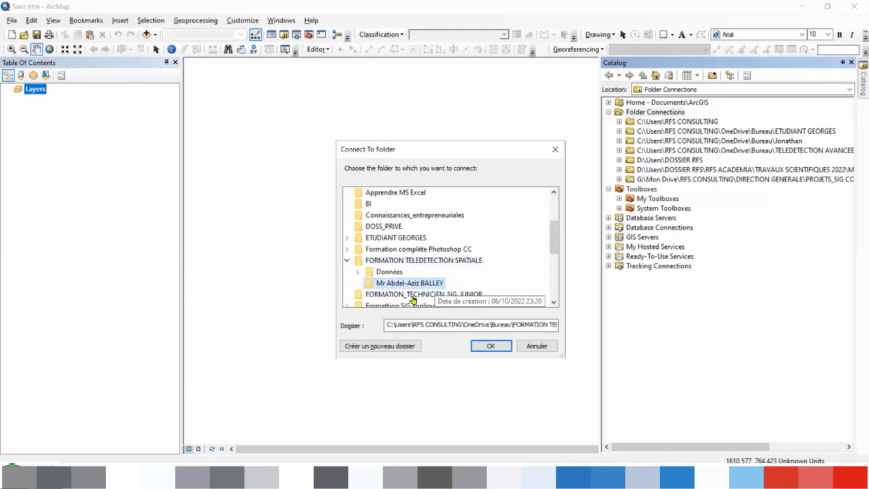
scroll(414, 300, "down", 1)
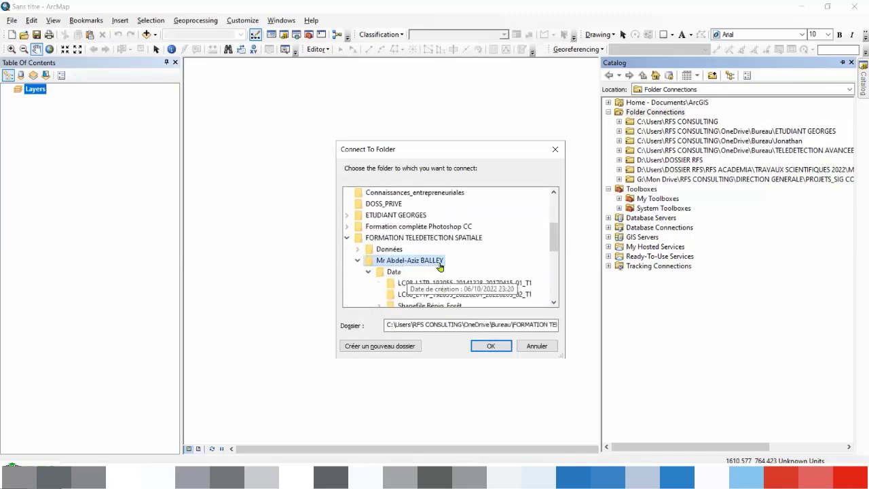
left_click(497, 346)
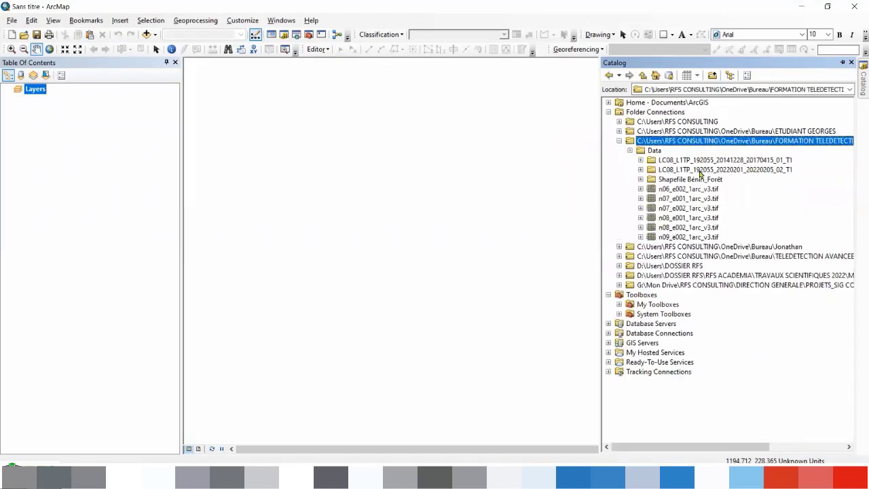
left_click(640, 170)
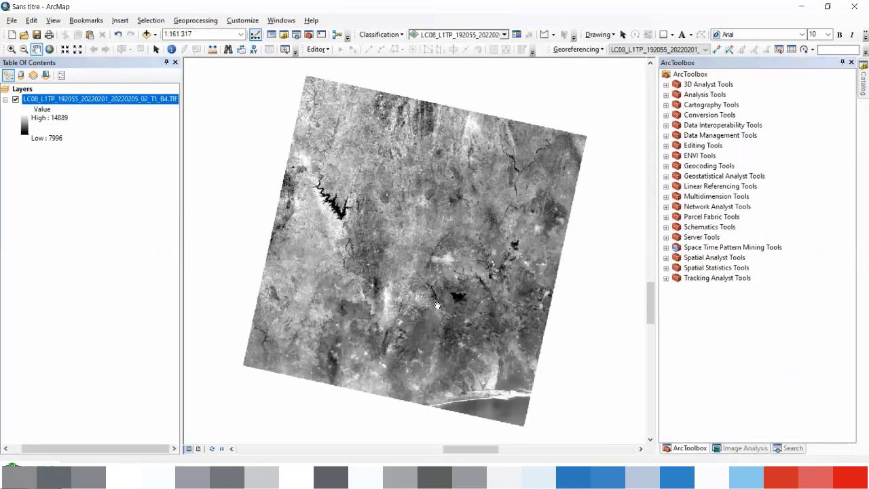
Measure the width of a single pixel in the B4 raster
scroll(502, 251, "up", 5)
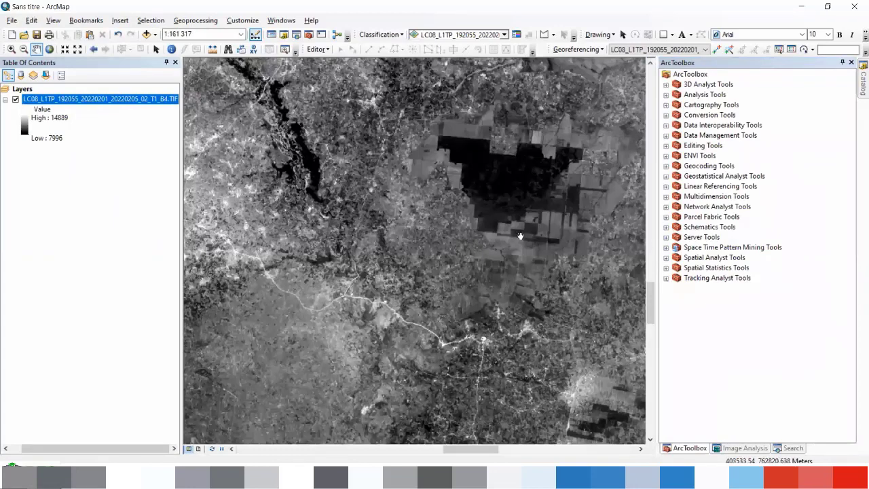
scroll(519, 235, "up", 2)
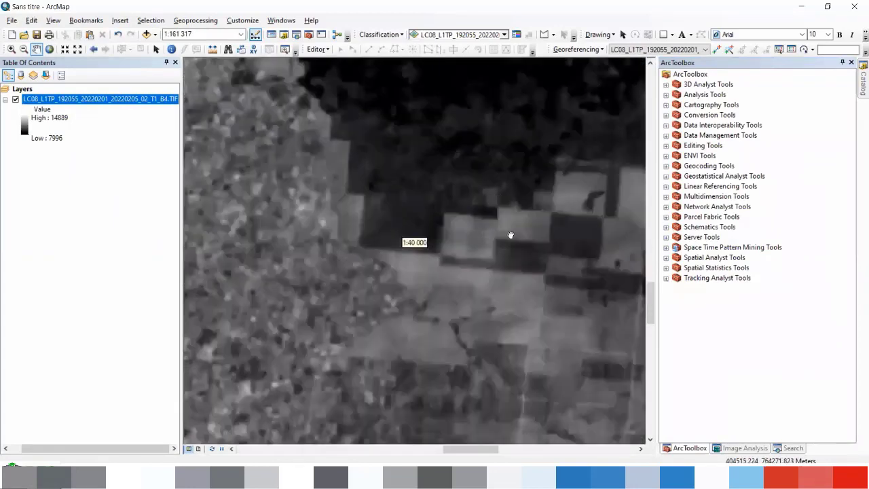
scroll(500, 239, "up", 3)
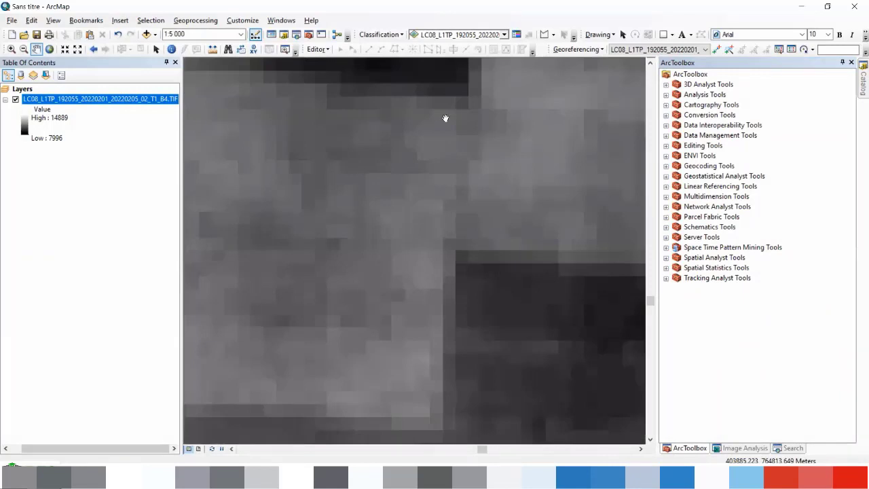
scroll(477, 237, "up", 1)
scroll(492, 283, "up", 3)
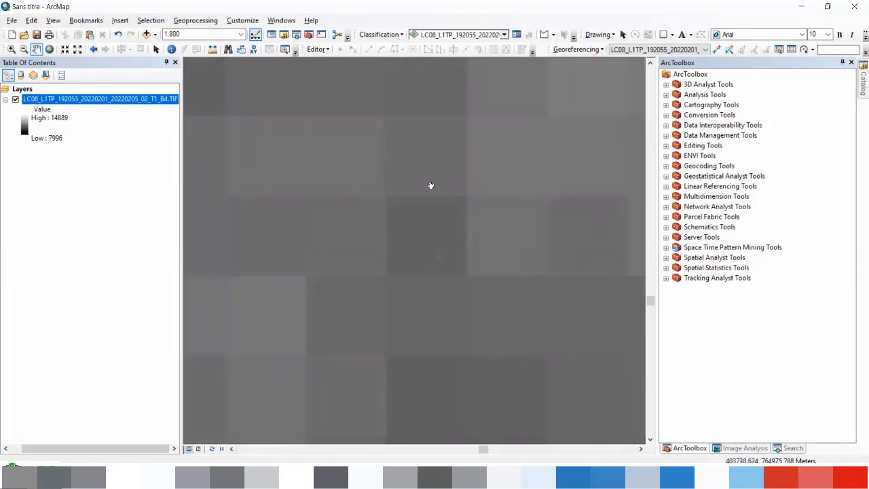
left_click(336, 36)
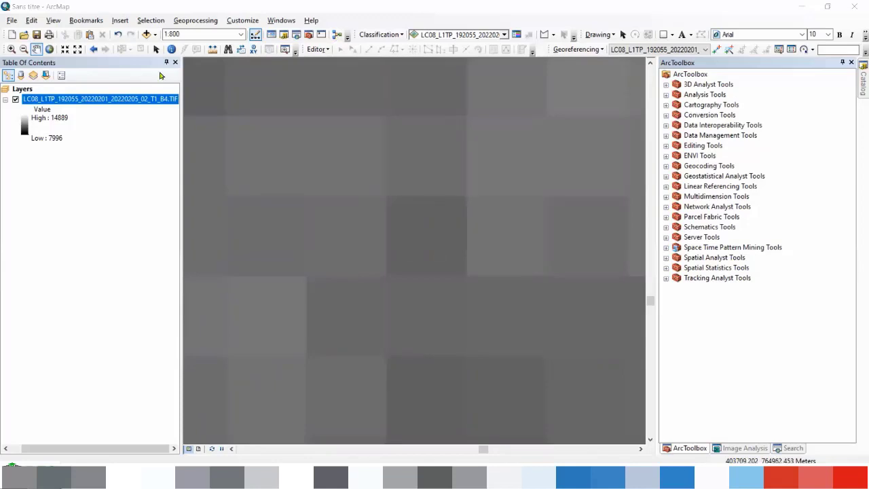
left_click(212, 49)
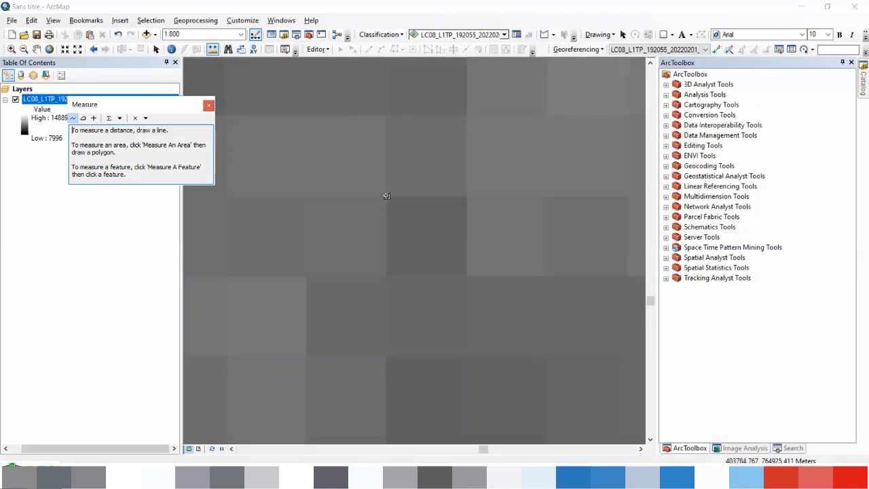
left_click(388, 196)
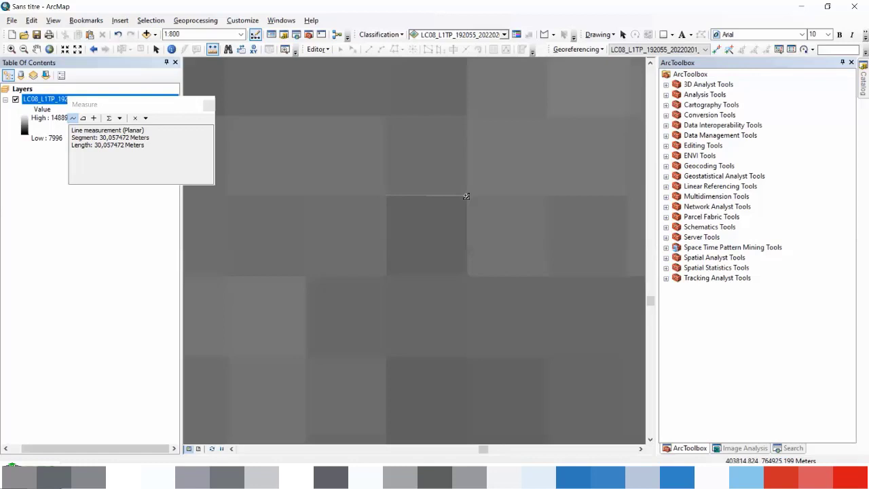
key("Escape")
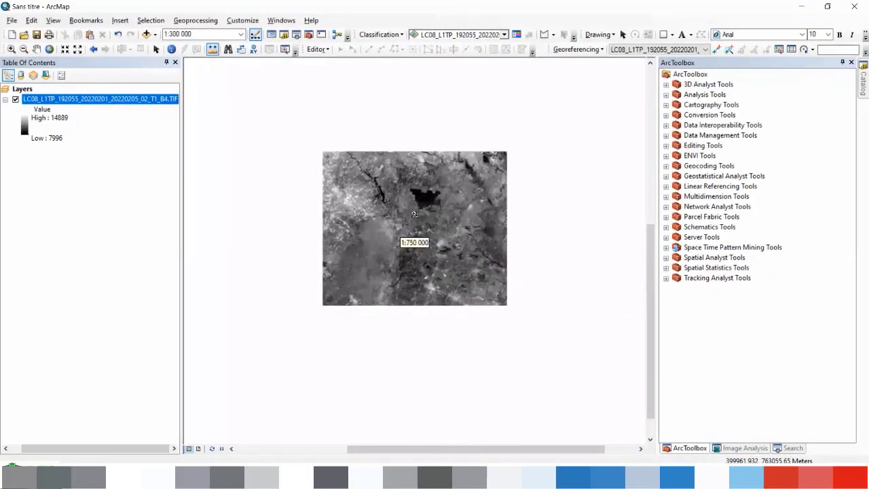
Add Commune.shp from the Shapefile Bénin_Forêt folder to the map and place it above the B4 raster
scroll(414, 215, "down", 5)
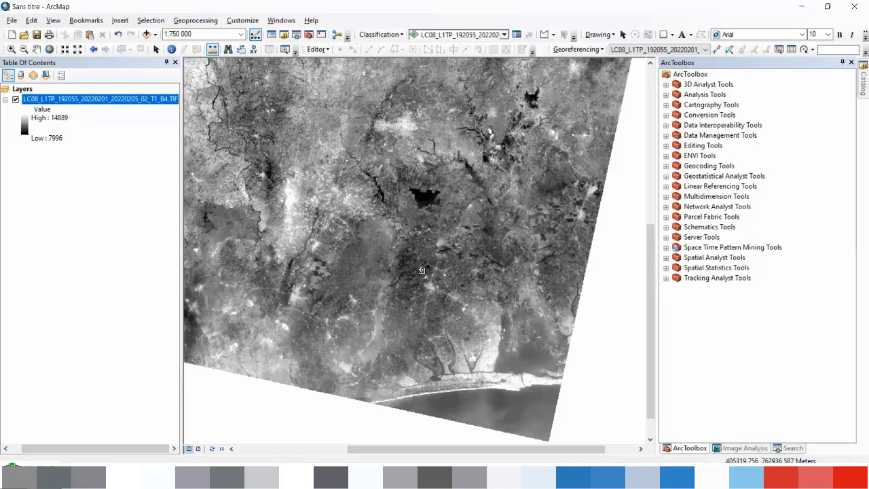
left_click(859, 81)
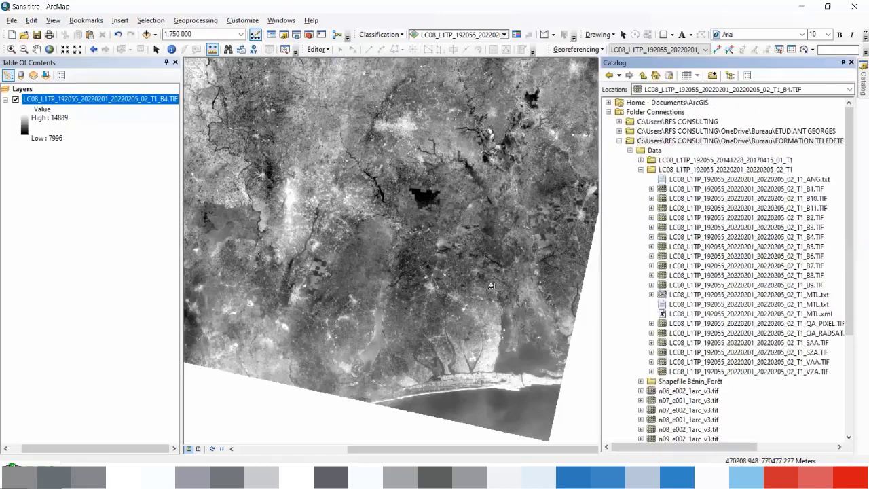
left_click(641, 382)
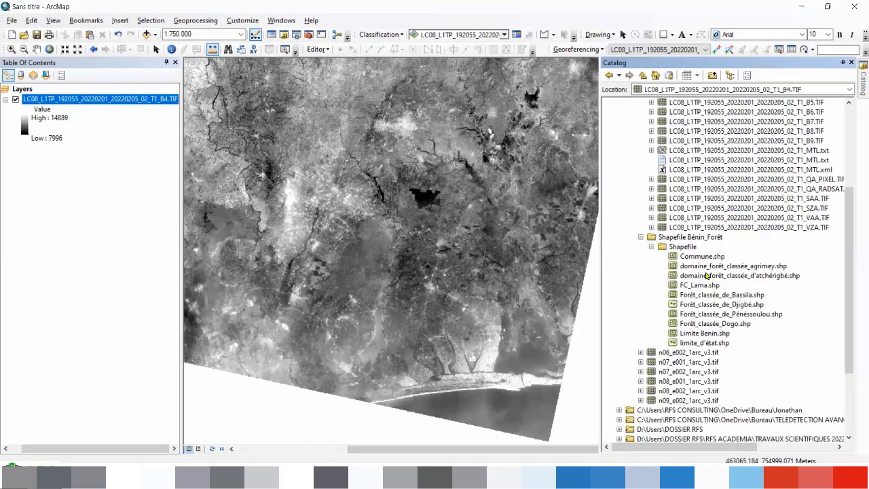
left_click_drag(537, 271, 133, 222)
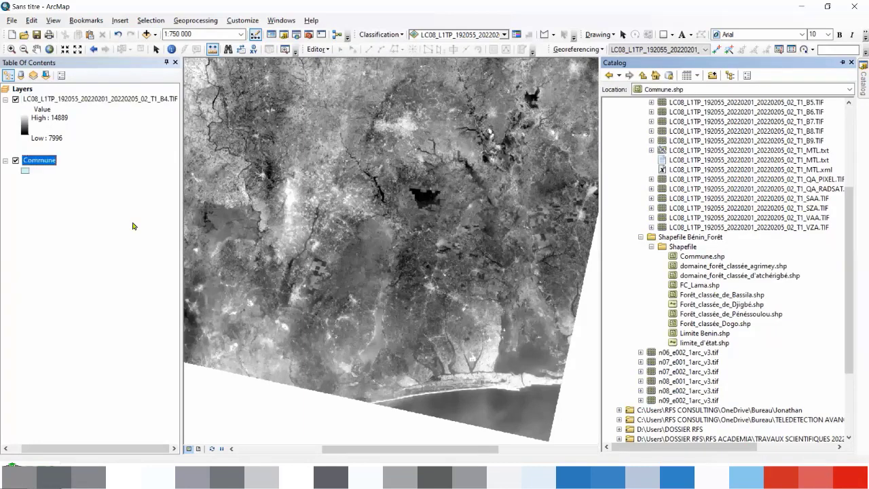
left_click(39, 162)
left_click(36, 49)
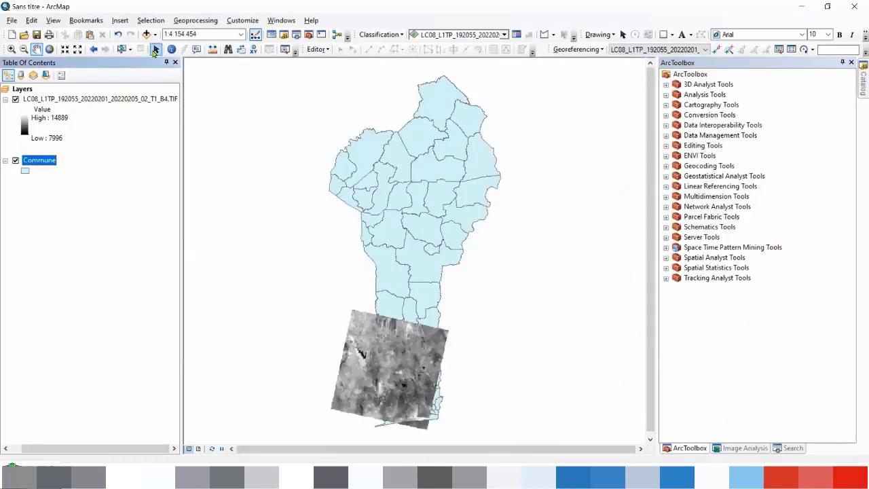
left_click(155, 51)
left_click_drag(60, 101, 60, 170)
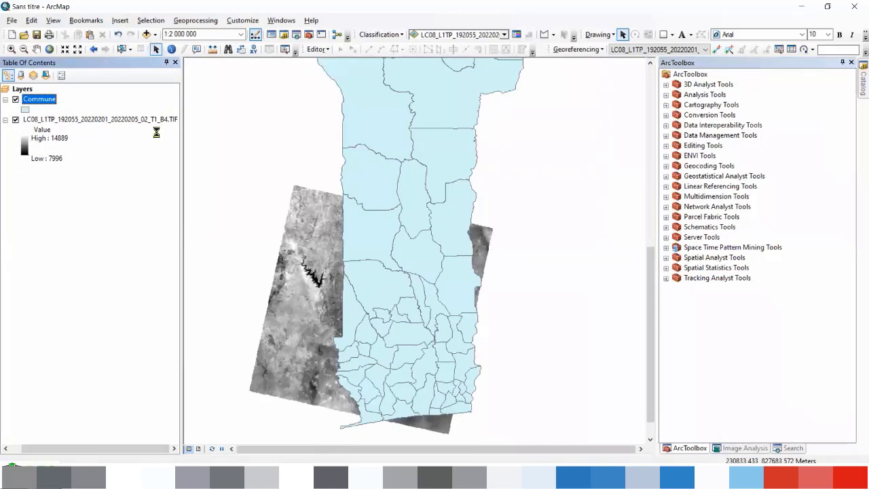
Symbolize the Commune layer with no fill colour and a red outline
left_click(25, 109)
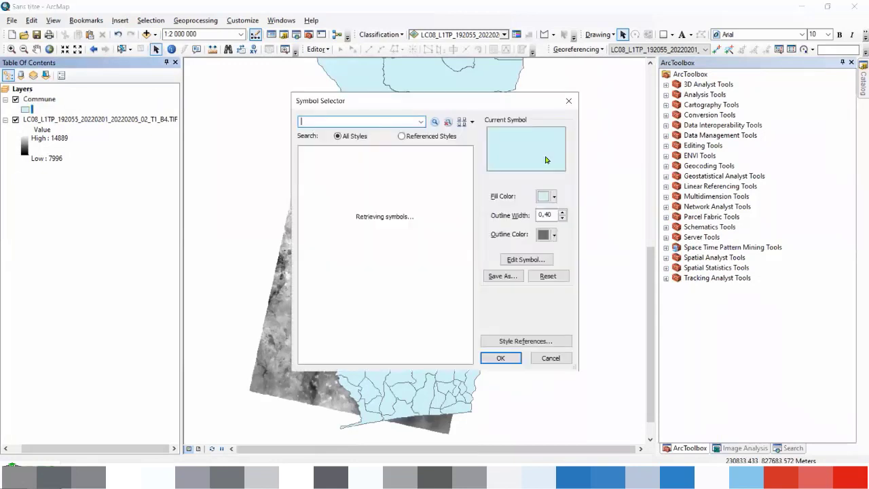
left_click(554, 196)
left_click(597, 216)
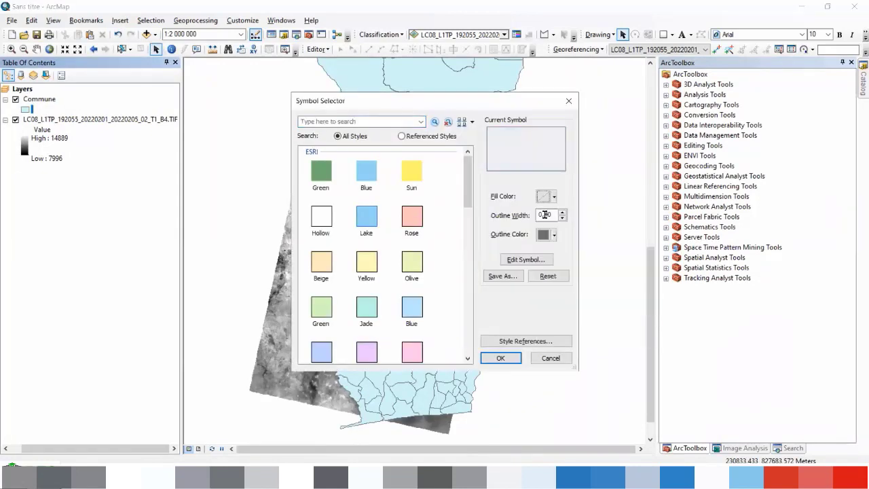
left_click(554, 234)
left_click(554, 297)
left_click(498, 358)
Add FC_Lama.shp to the map and place it above the Commune layer
scroll(423, 333, "down", 2)
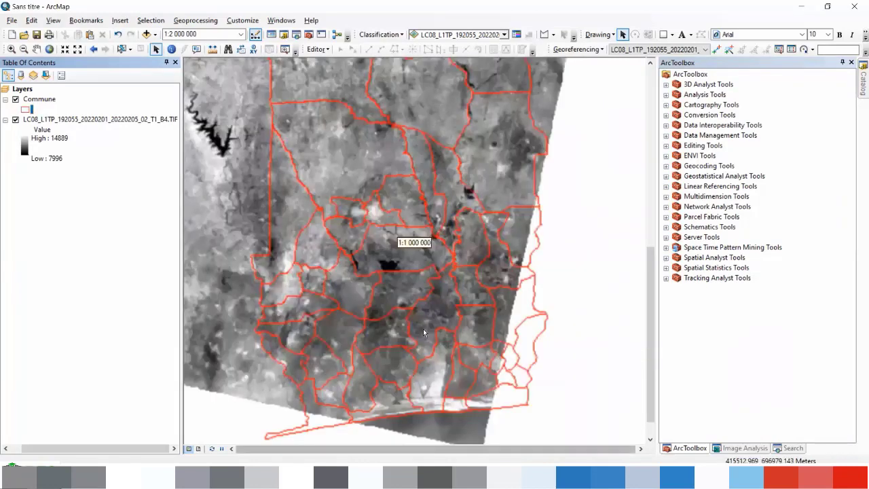
left_click(863, 83)
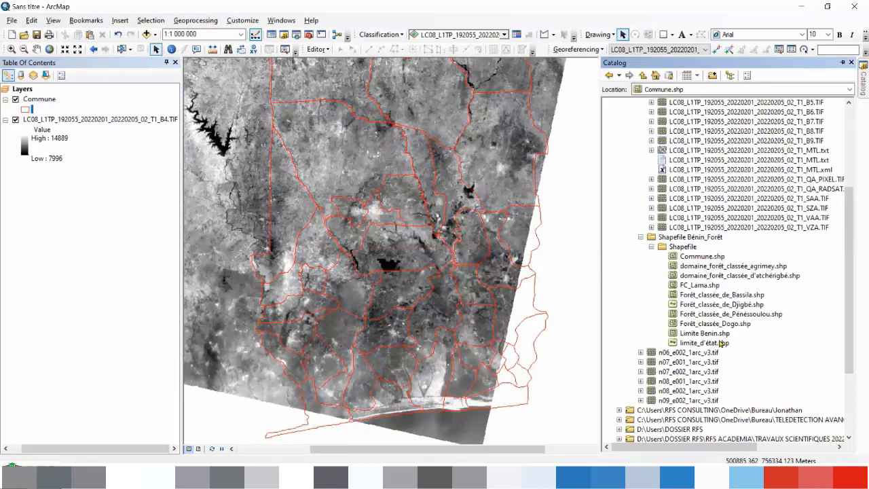
left_click(669, 285)
left_click_drag(135, 224, 135, 224)
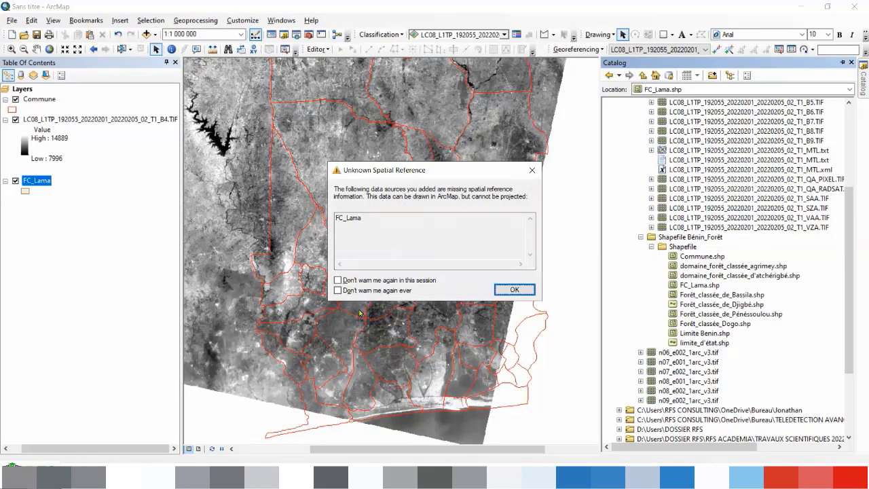
left_click(520, 292)
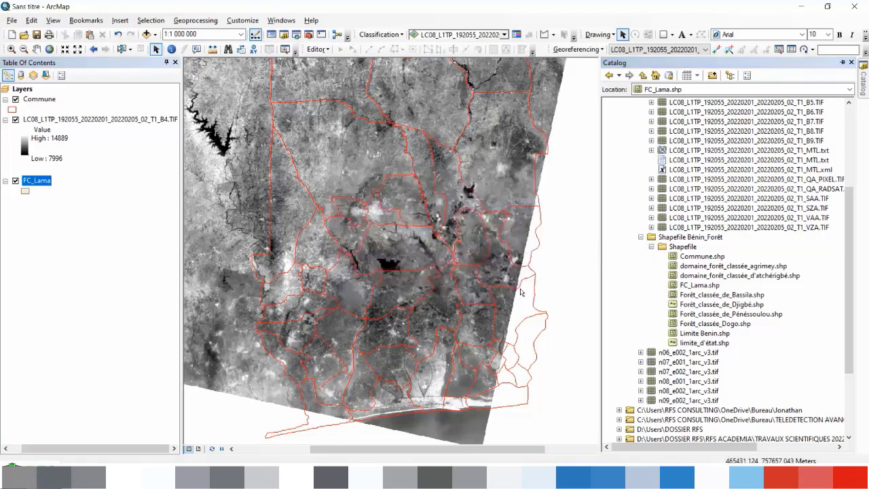
left_click_drag(33, 185, 45, 99)
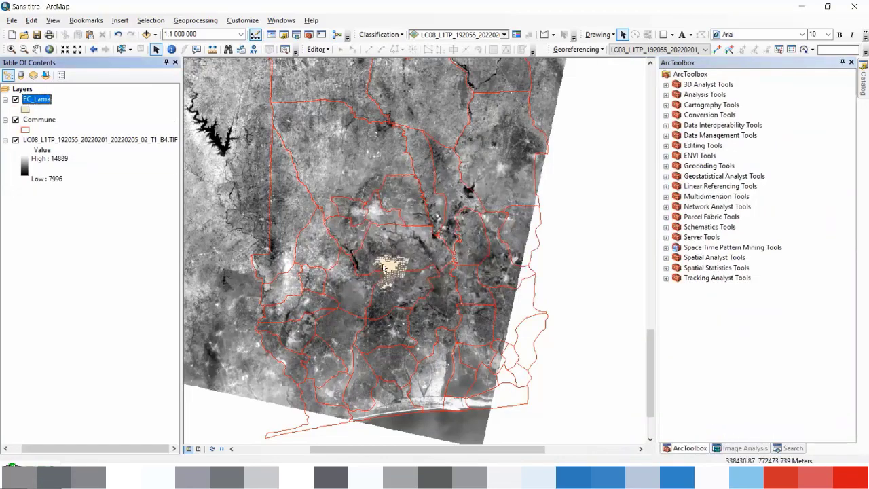
scroll(385, 267, "up", 5)
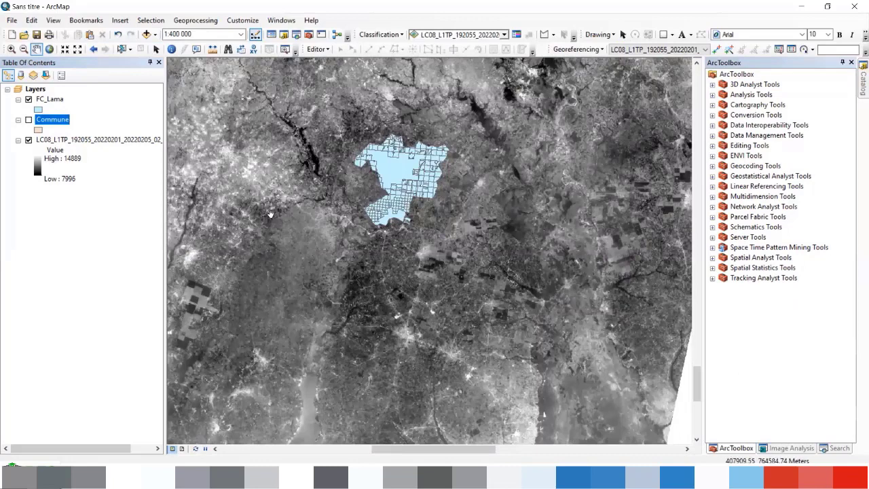
scroll(464, 285, "down", 1)
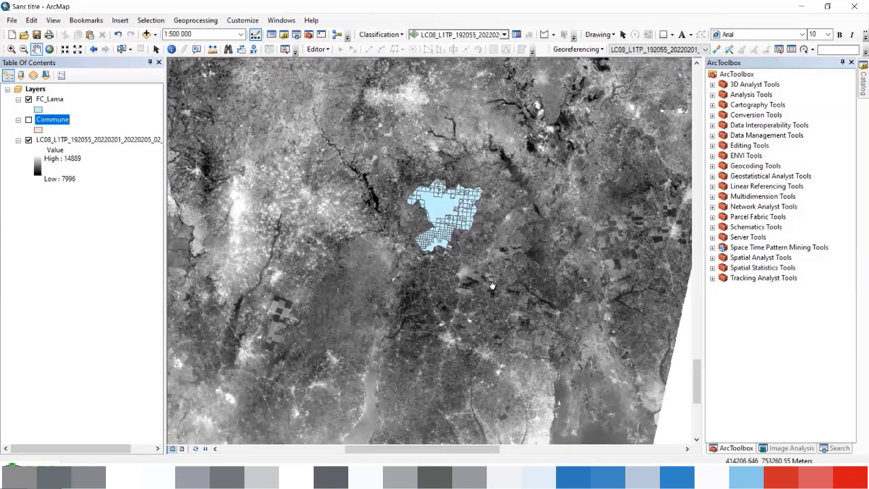
scroll(485, 275, "down", 1)
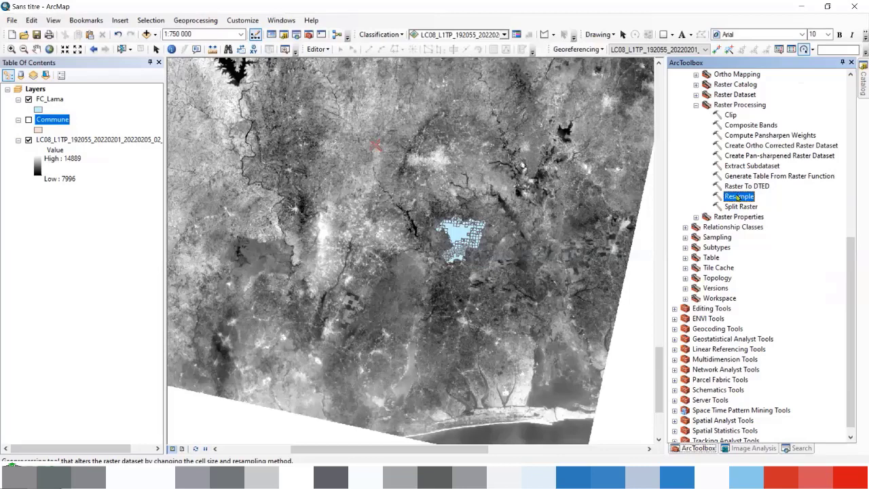
double_click(734, 195)
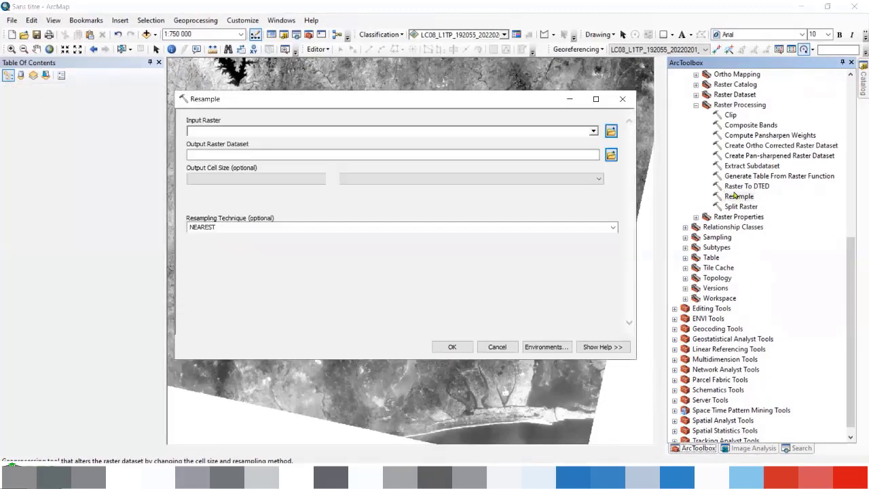
left_click(593, 131)
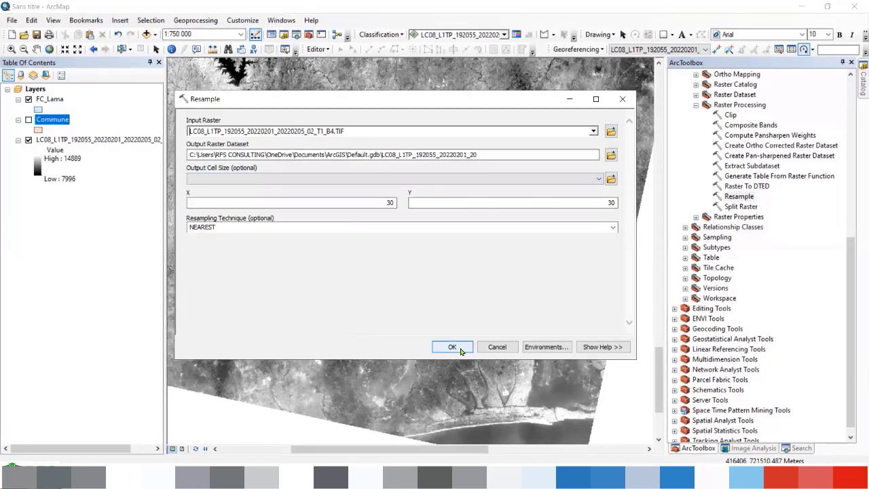
left_click(545, 347)
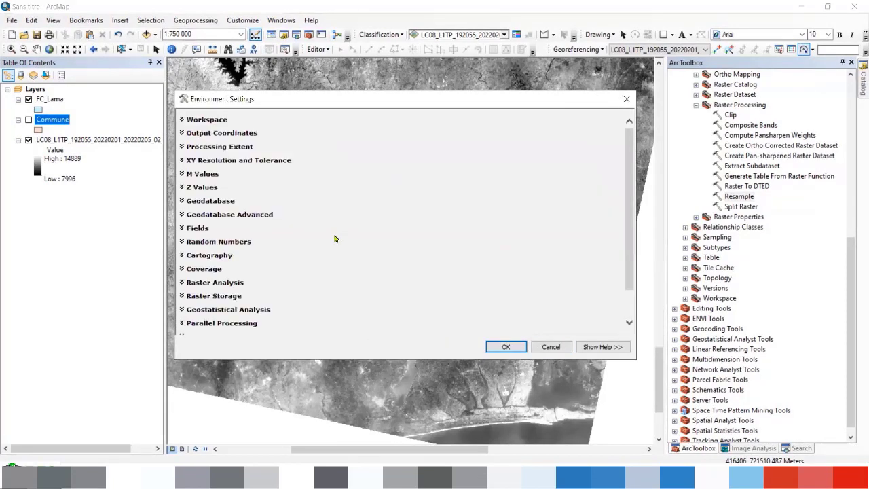
left_click(188, 147)
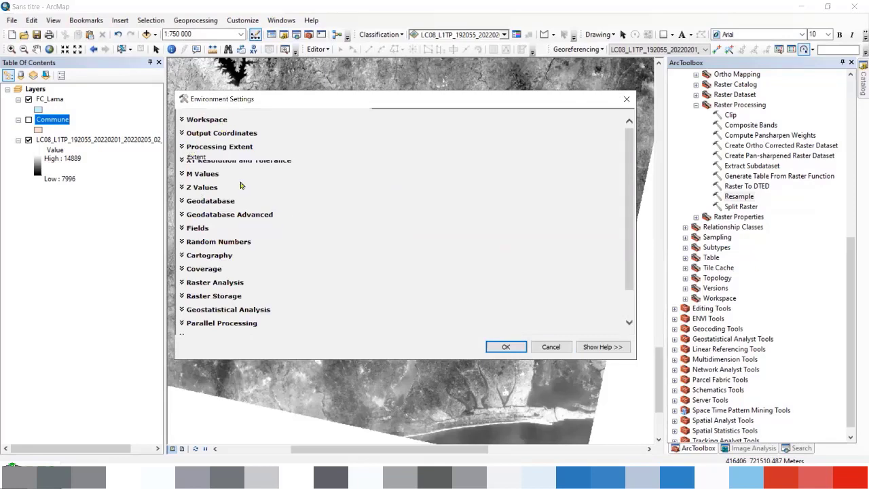
left_click(595, 169)
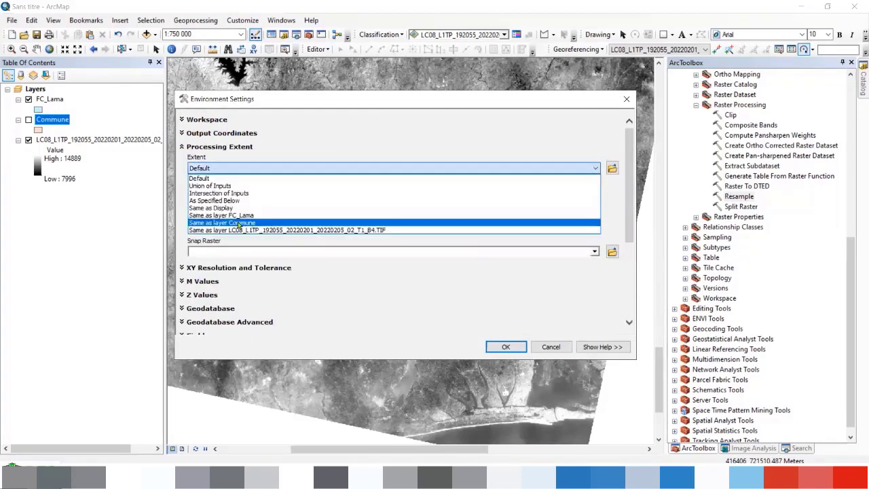
left_click(635, 205)
left_click(626, 98)
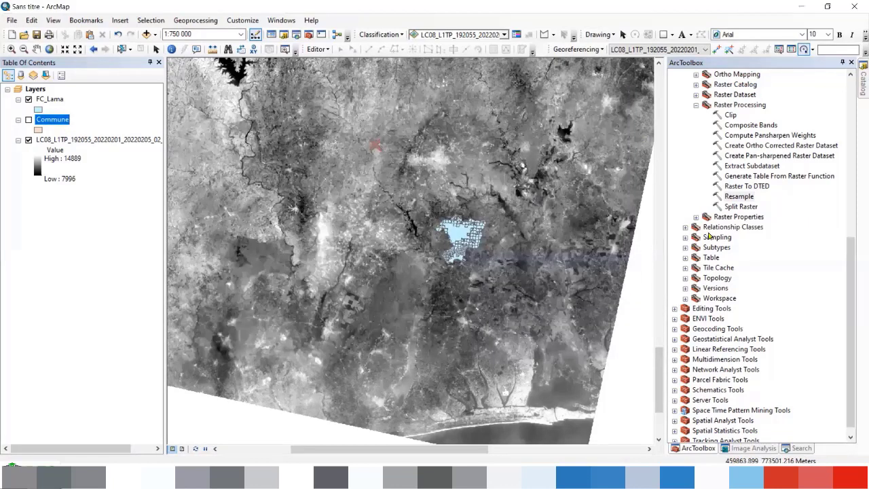
Try out the Clip tool with the B4 raster as input and the Commune layer as output extent, without running it
left_click(730, 115)
double_click(732, 116)
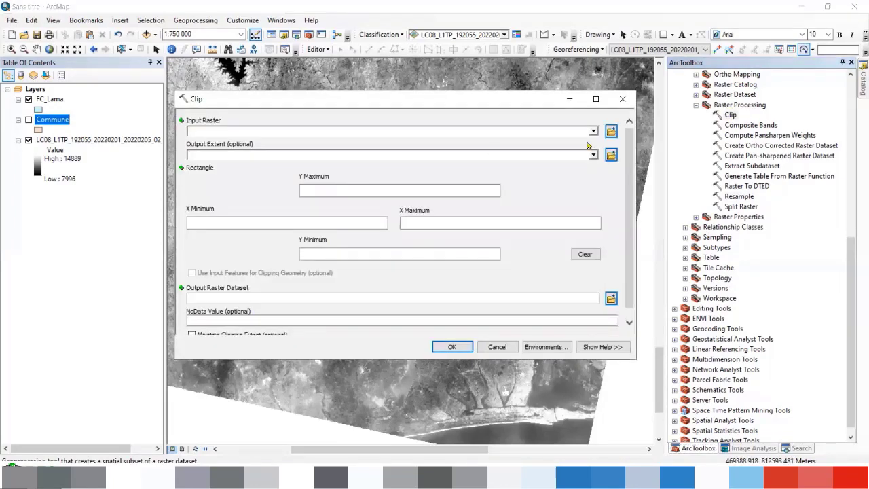
left_click(593, 132)
left_click(543, 142)
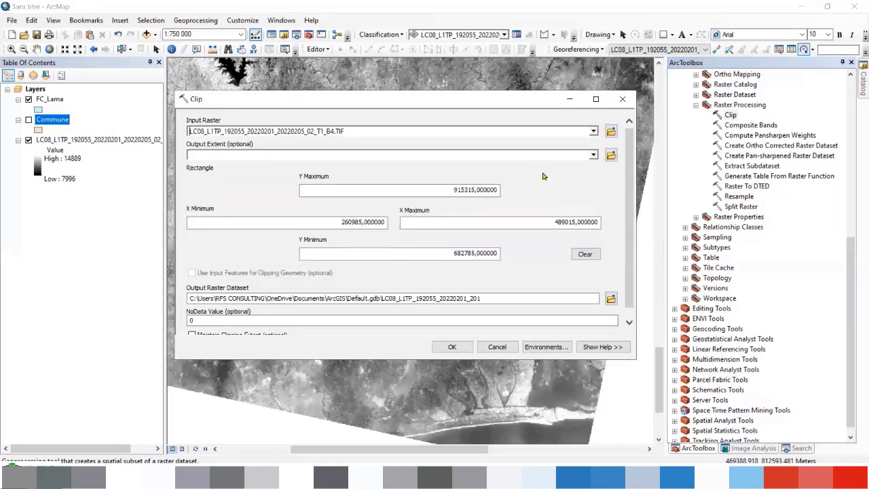
left_click(594, 154)
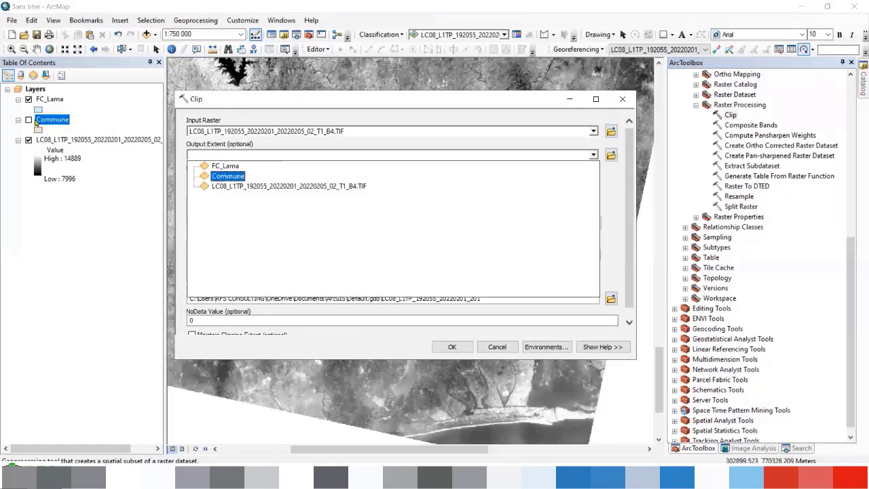
left_click(226, 177)
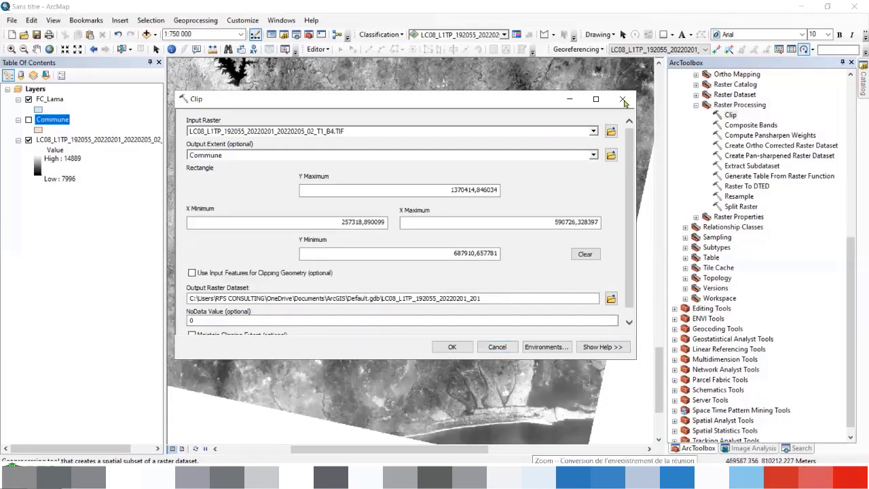
key("Return")
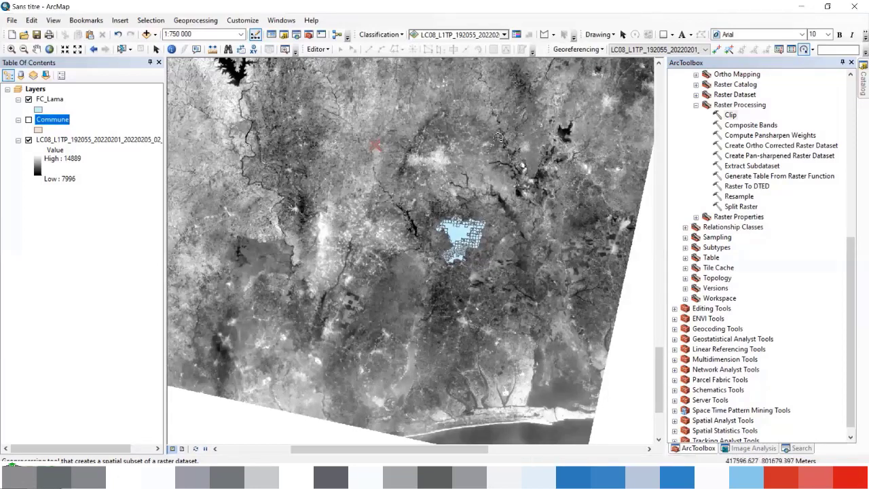
Examine the channel, panchromatic image, pan-sharpening type and weight parameters of the Create Pan-sharpened Raster Dataset tool, and close it
double_click(760, 136)
left_click(620, 93)
left_click(757, 156)
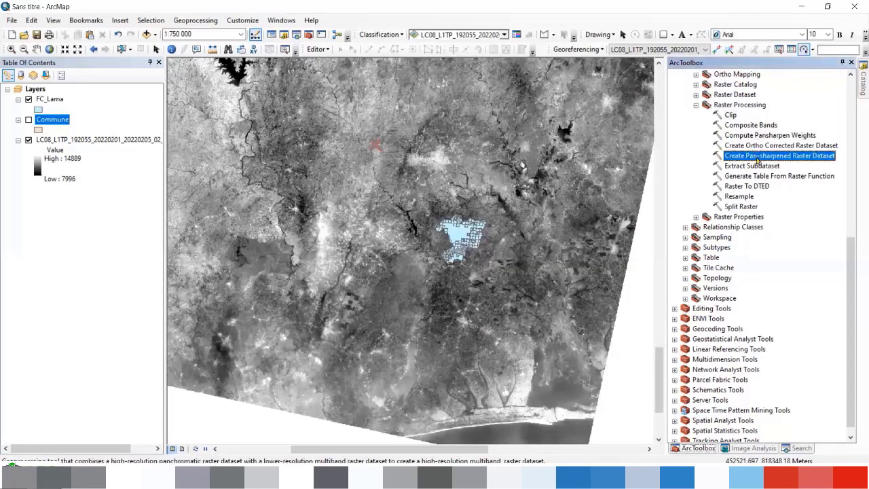
double_click(757, 156)
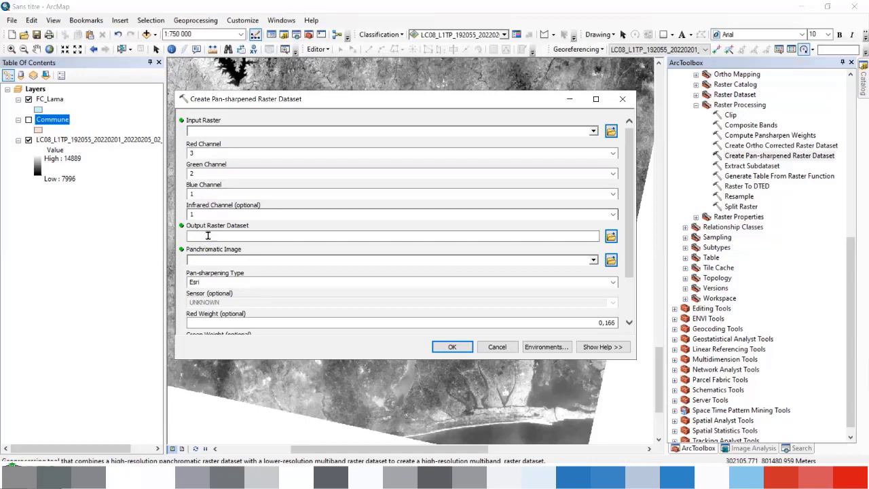
left_click(593, 260)
left_click(628, 268)
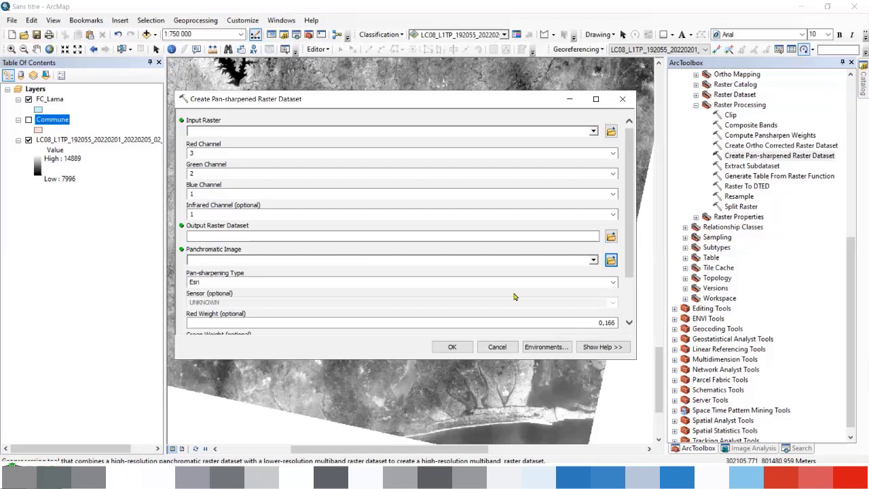
left_click(613, 283)
left_click(630, 269)
scroll(629, 269, "down", 3)
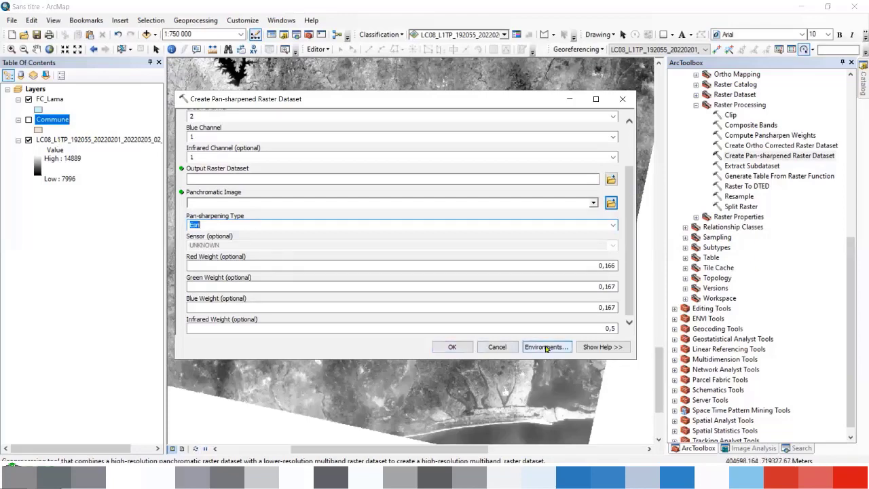
left_click(623, 99)
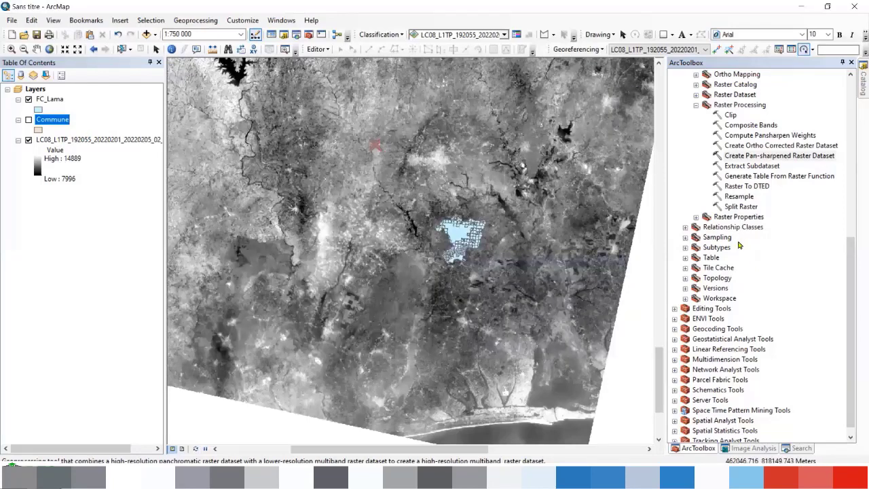
Examine the toolsets of the ENVI Tools toolbox, including the Image Processing tools
scroll(756, 277, "down", 1)
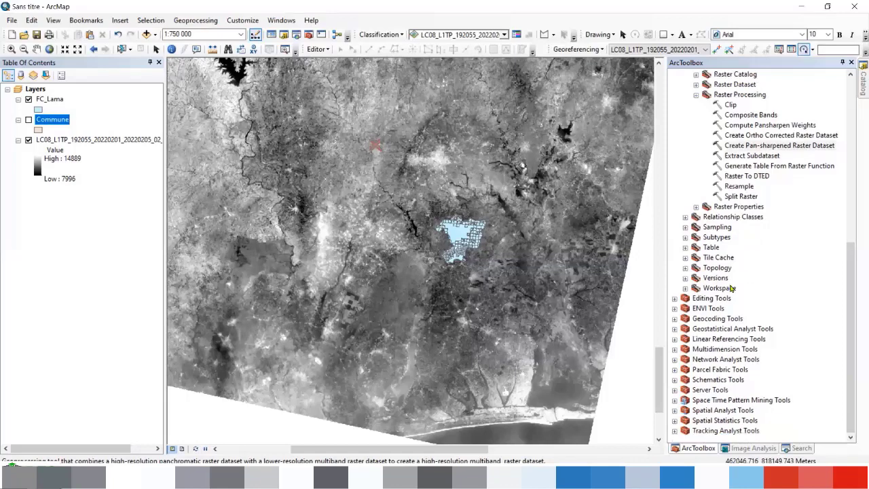
left_click(675, 309)
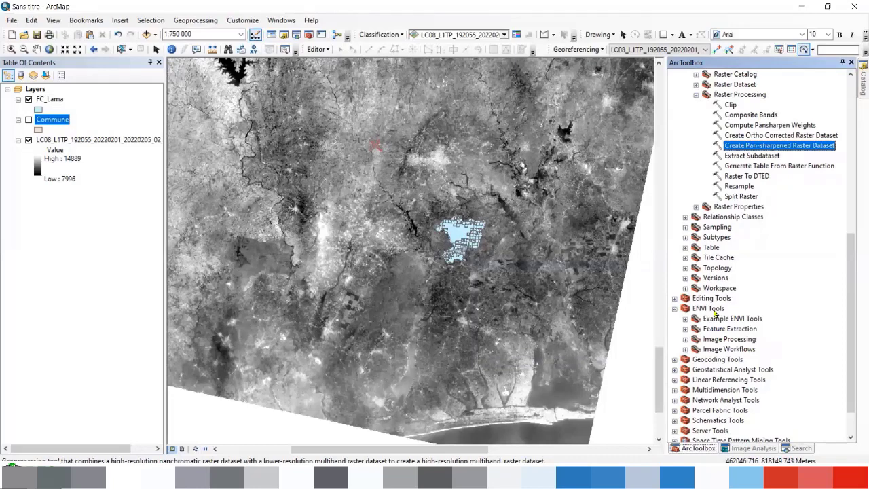
left_click(709, 309)
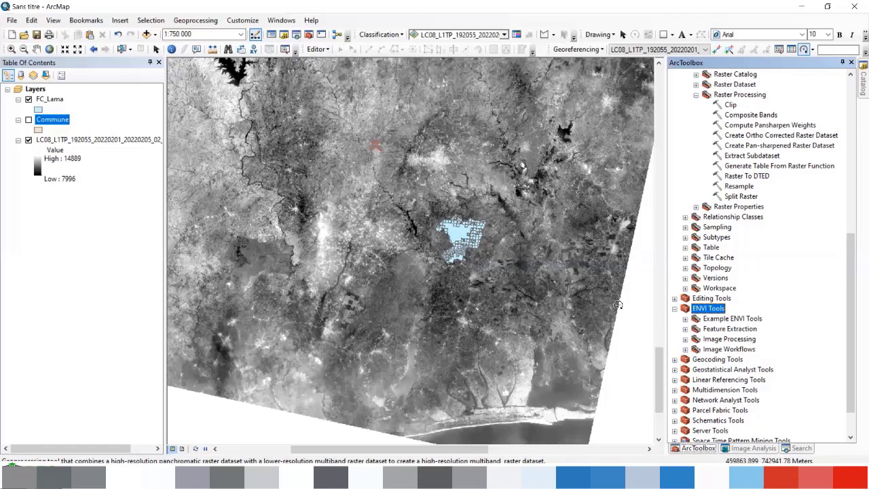
left_click(685, 319)
left_click(684, 319)
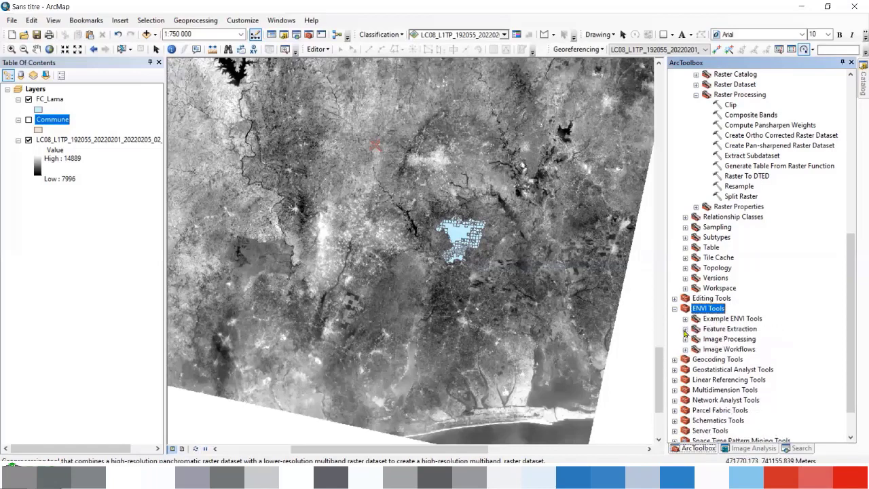
left_click(685, 328)
left_click(685, 329)
left_click(684, 339)
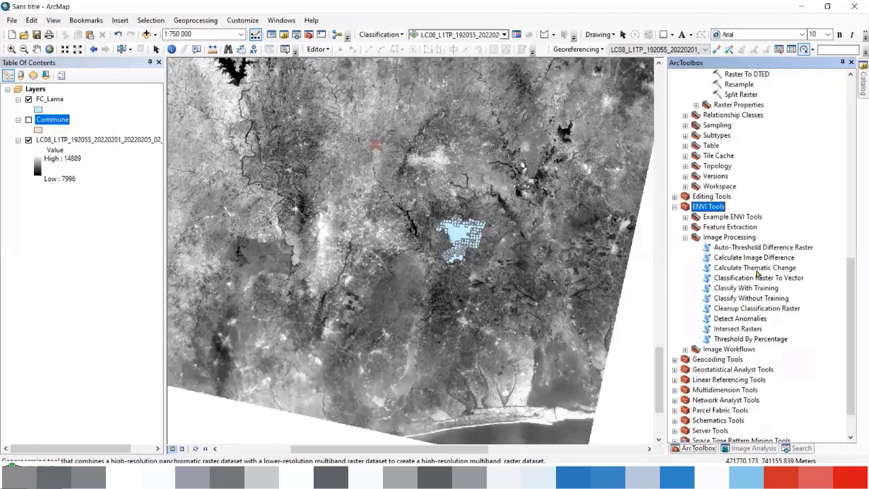
left_click(685, 348)
left_click(685, 349)
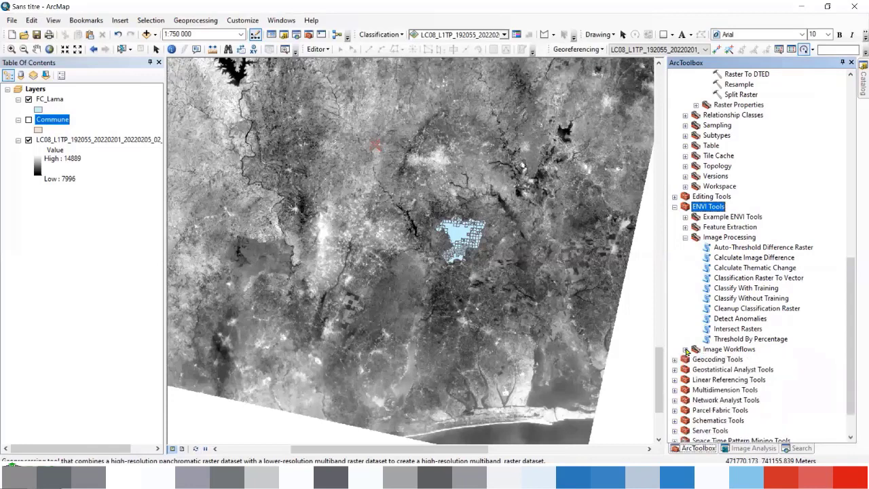
left_click(684, 237)
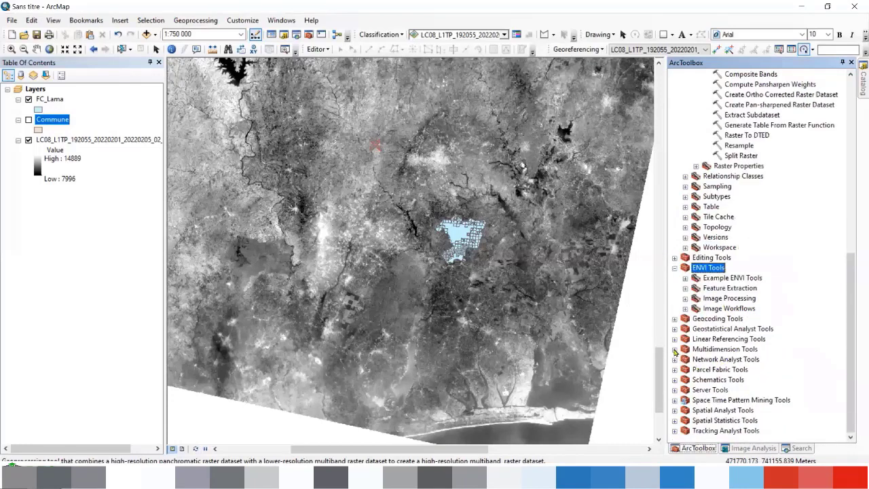
Look through the Spatial Analyst toolbox, examining the tools in its Math and Multivariate toolsets
left_click(675, 349)
left_click(675, 349)
left_click(674, 410)
scroll(681, 337, "down", 1)
left_click(686, 320)
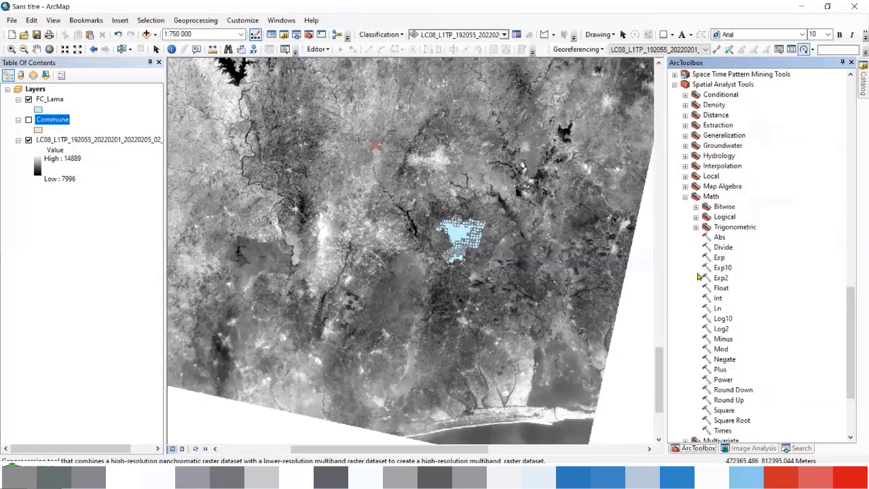
left_click(686, 196)
left_click(684, 328)
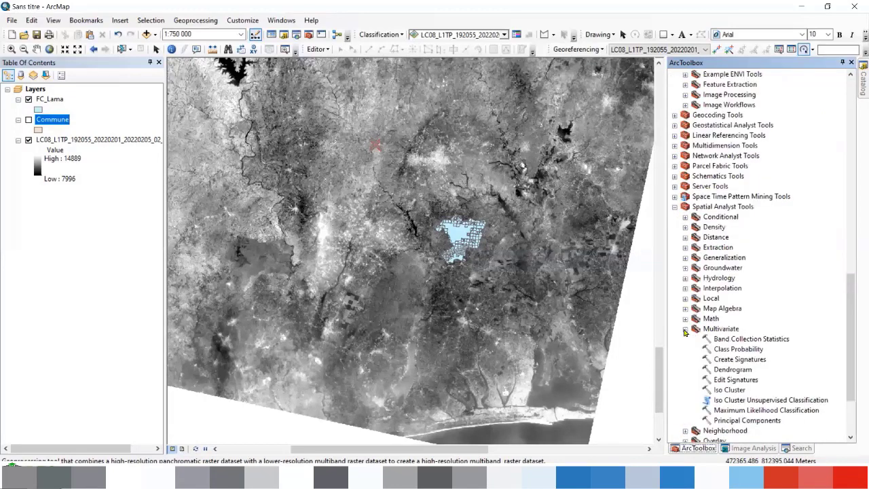
scroll(685, 333, "down", 1)
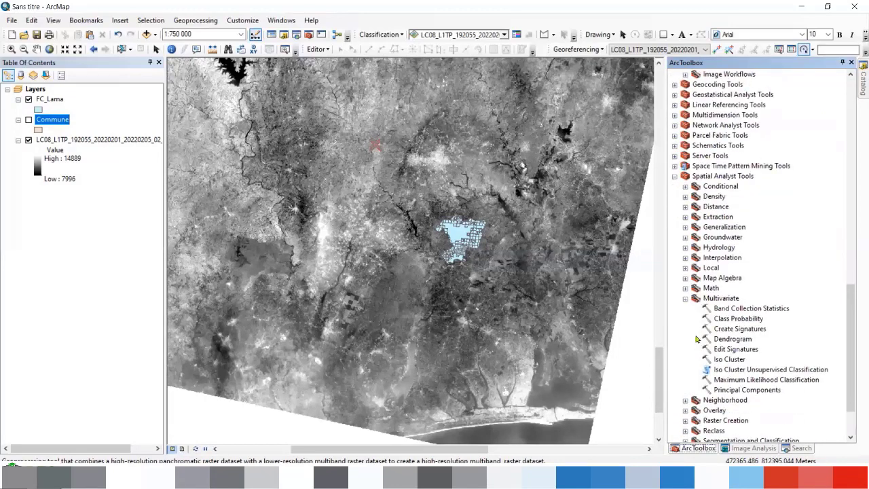
left_click(686, 298)
View the Raster Calculator tool in the Map Algebra toolset and close it without running it
left_click(685, 308)
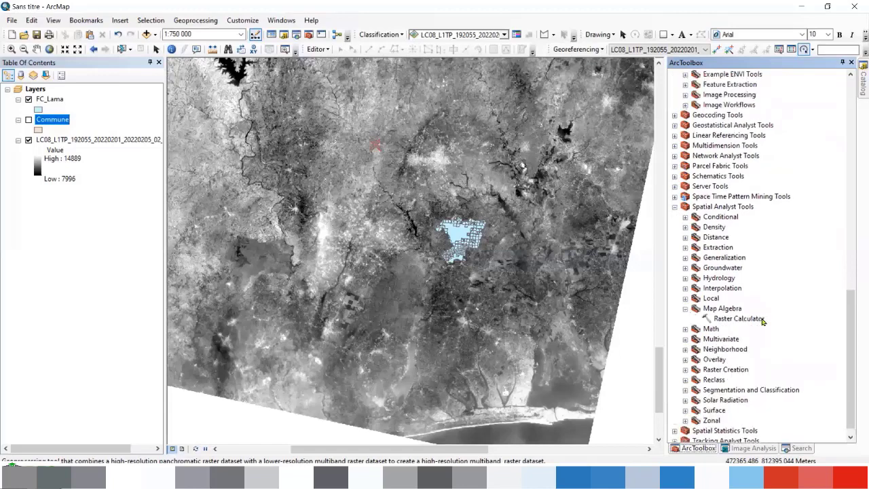
double_click(746, 318)
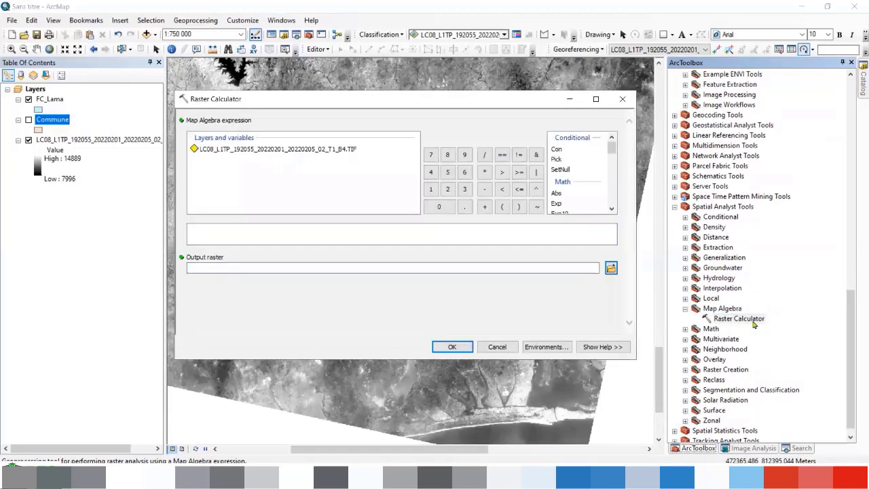
left_click(623, 99)
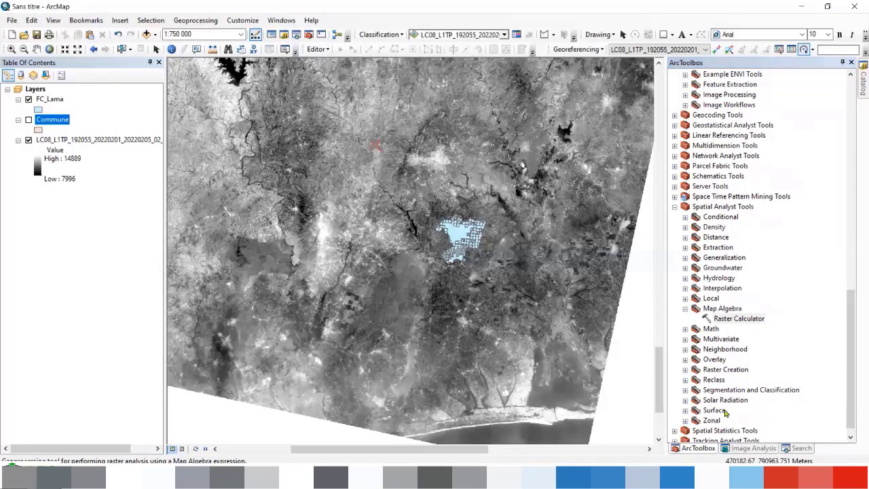